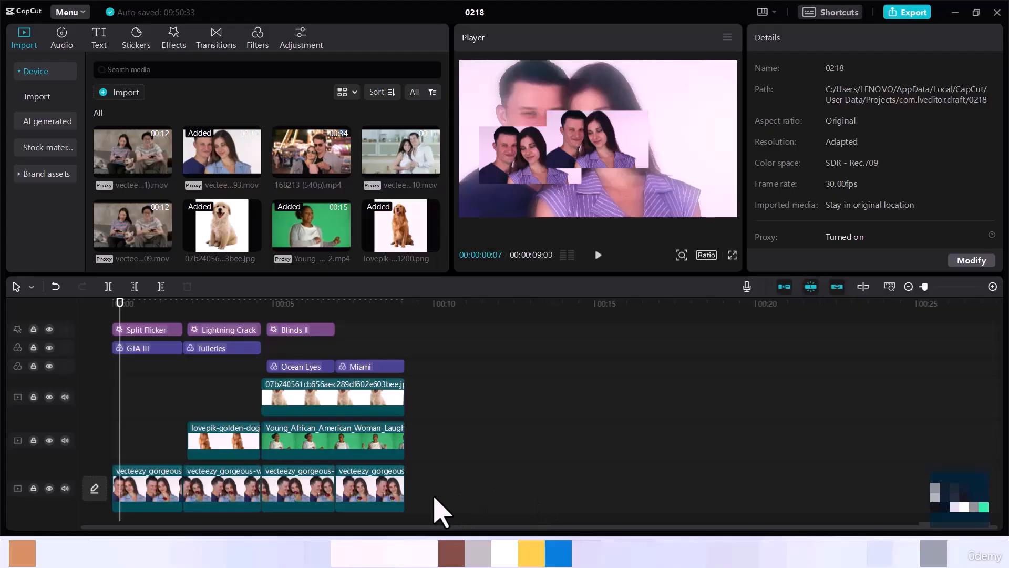
Step: Clear all clips from the timeline, add 168213 (540p).mp4, and return the playhead to the start
left_click_drag(434, 496, 116, 339)
key("Delete")
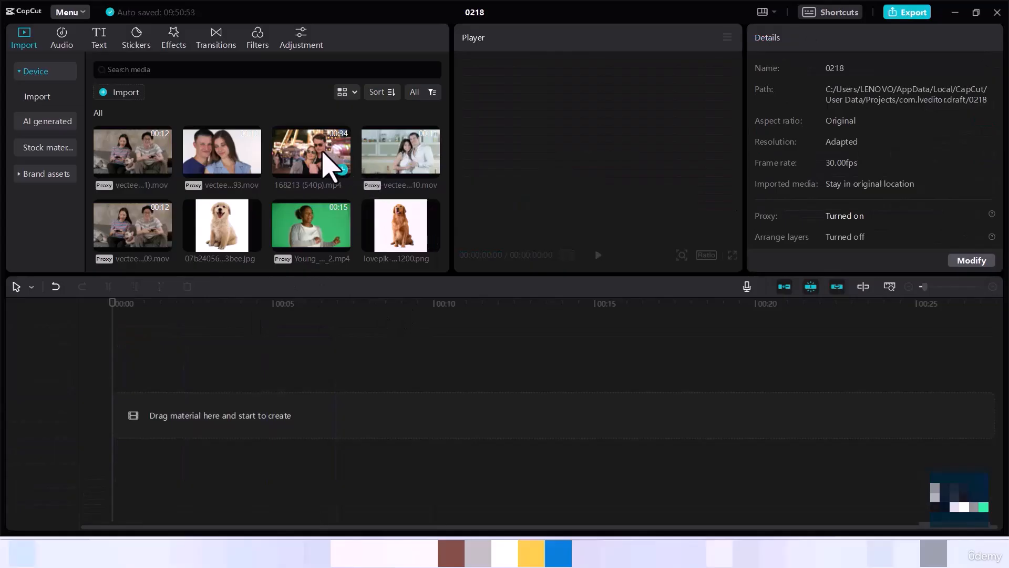
left_click(342, 170)
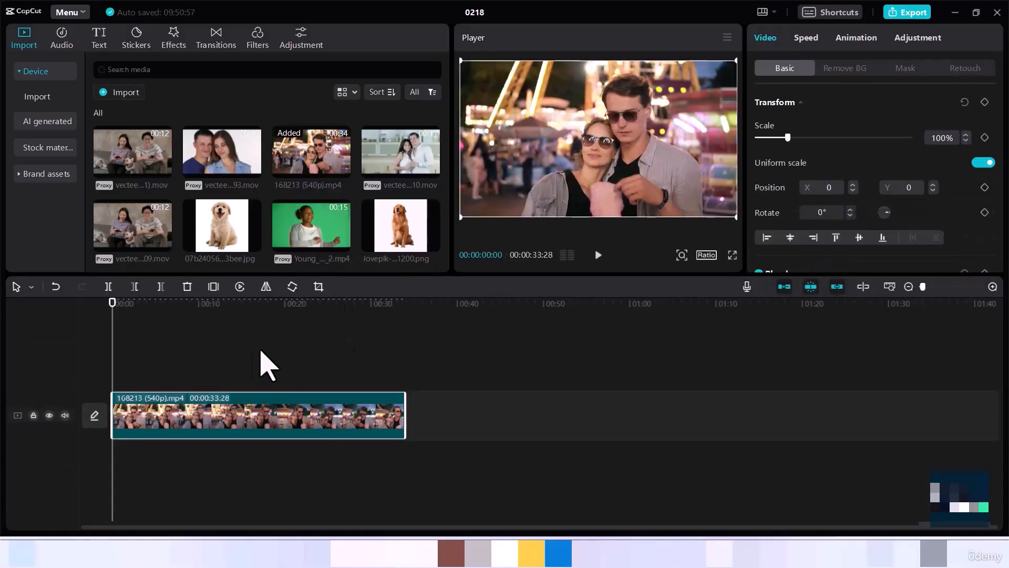
left_click(236, 377)
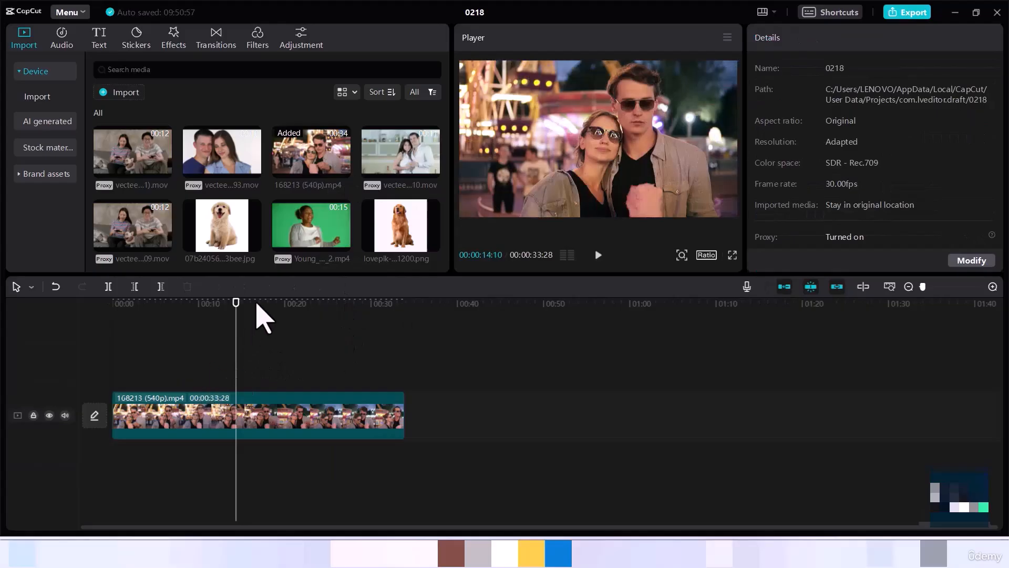
left_click_drag(239, 315, 112, 323)
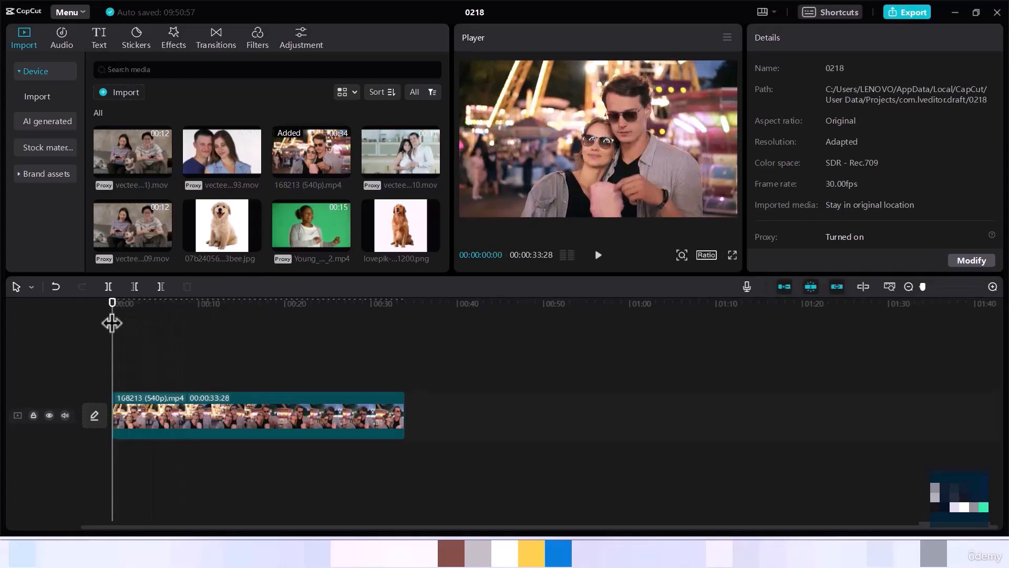
Step: Preview the clip's opening seconds, then add a scale keyframe of about 403% at its very start
left_click(208, 415)
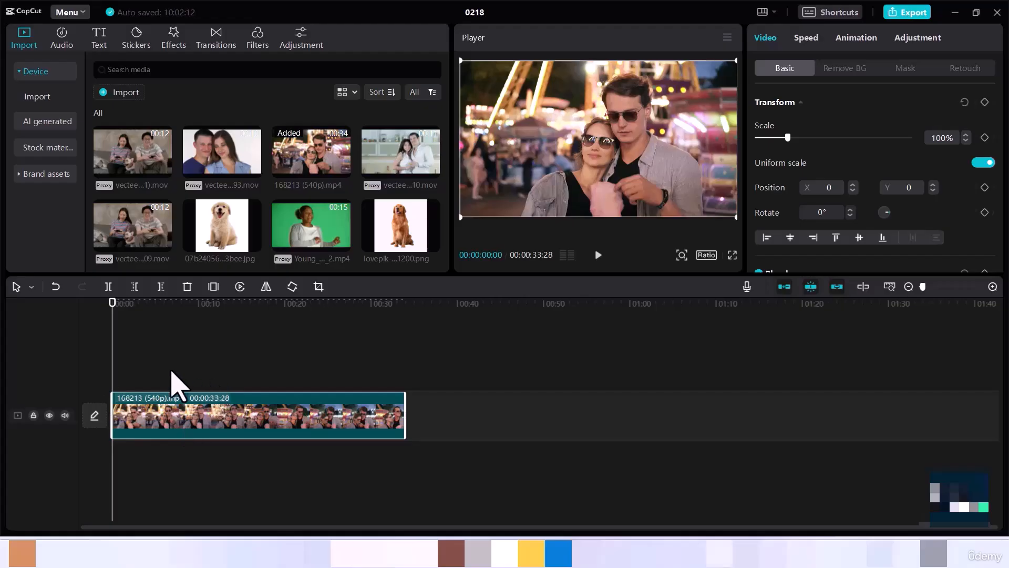
key("space")
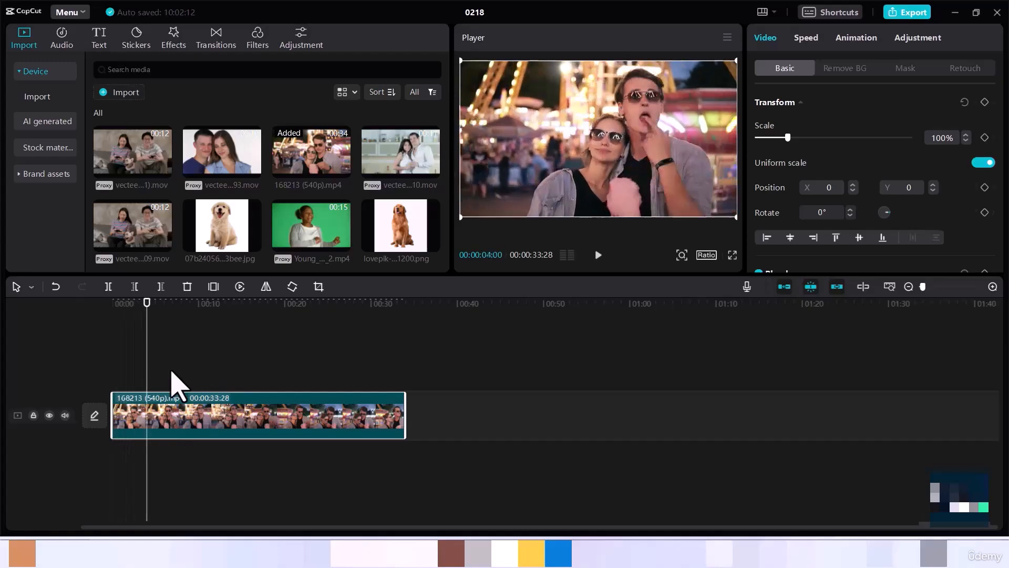
key("Left")
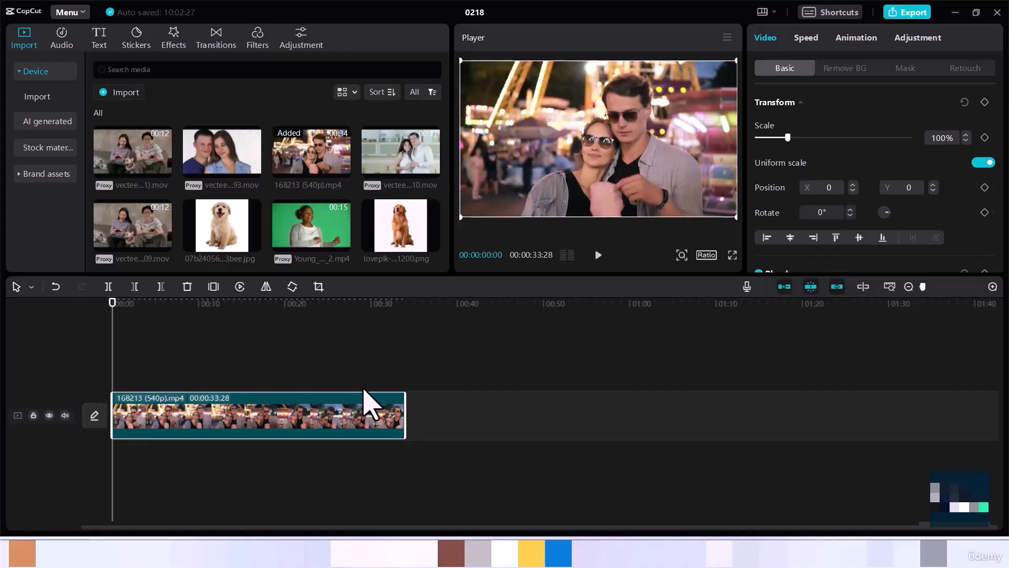
left_click(985, 138)
left_click_drag(789, 140, 883, 149)
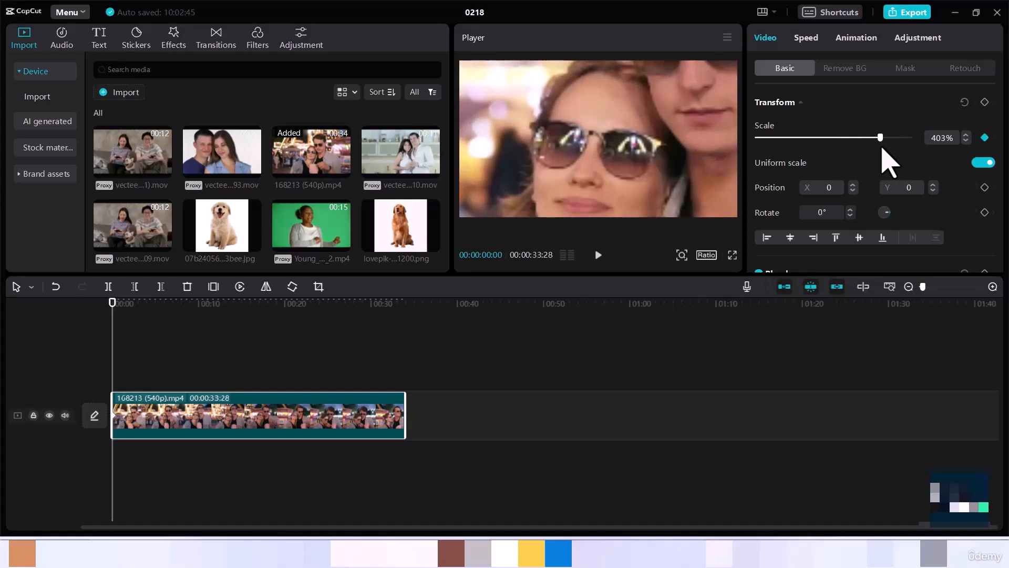
Step: At 00:00:05:00, keyframe the clip's scale at about 202% and its position at about X -336, Y -154
key("Right")
key("Right")
key("Right")
key("Right")
key("Right")
key("Right")
key("Right")
key("Right")
key("Right")
key("Right")
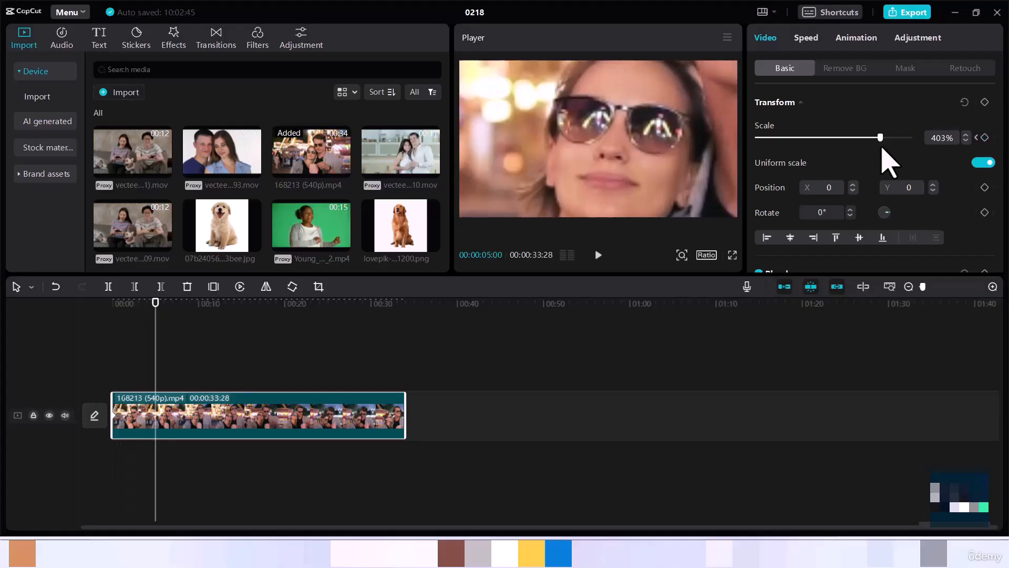
left_click_drag(878, 139, 818, 140)
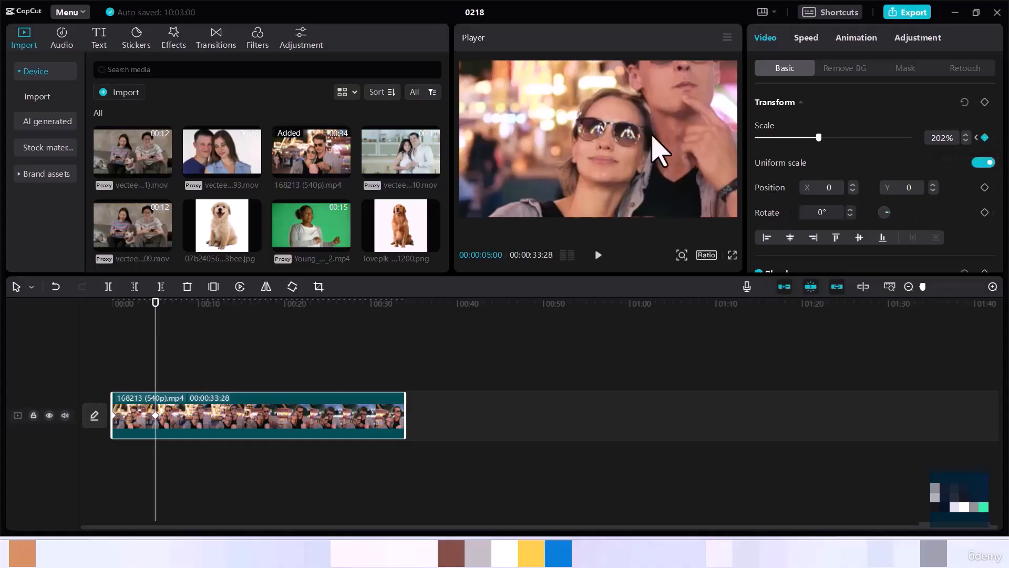
left_click(984, 188)
left_click_drag(681, 160, 656, 173)
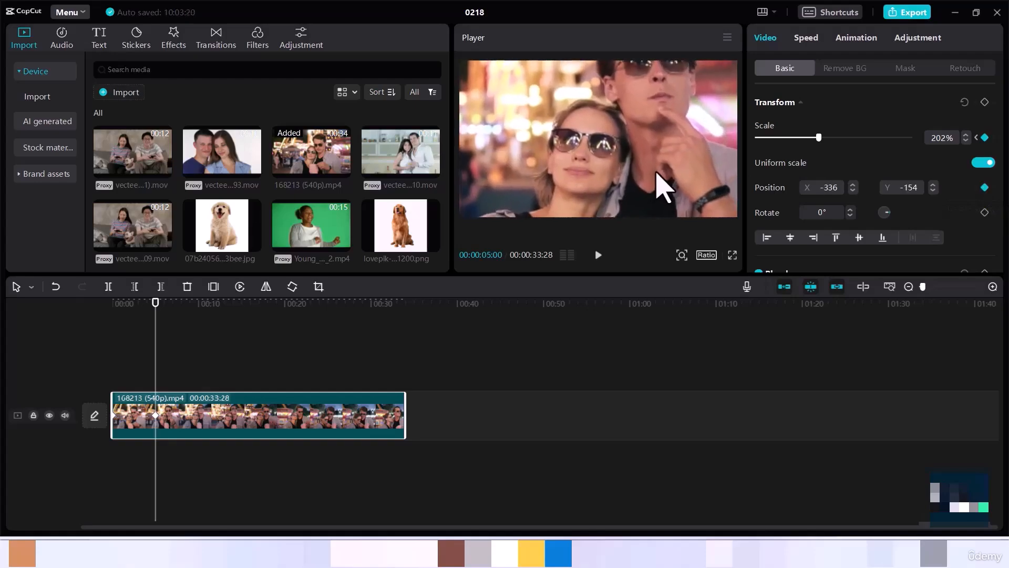
Step: At about 00:00:10:20, keyframe the clip's scale at about 134% and its position at about X -358, Y -376
key("space")
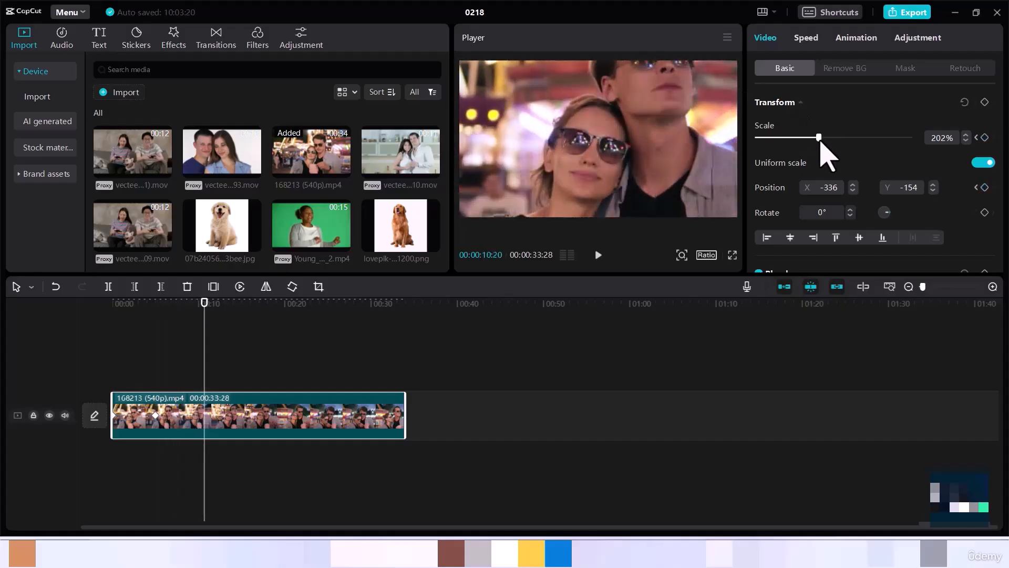
left_click_drag(819, 140, 802, 140)
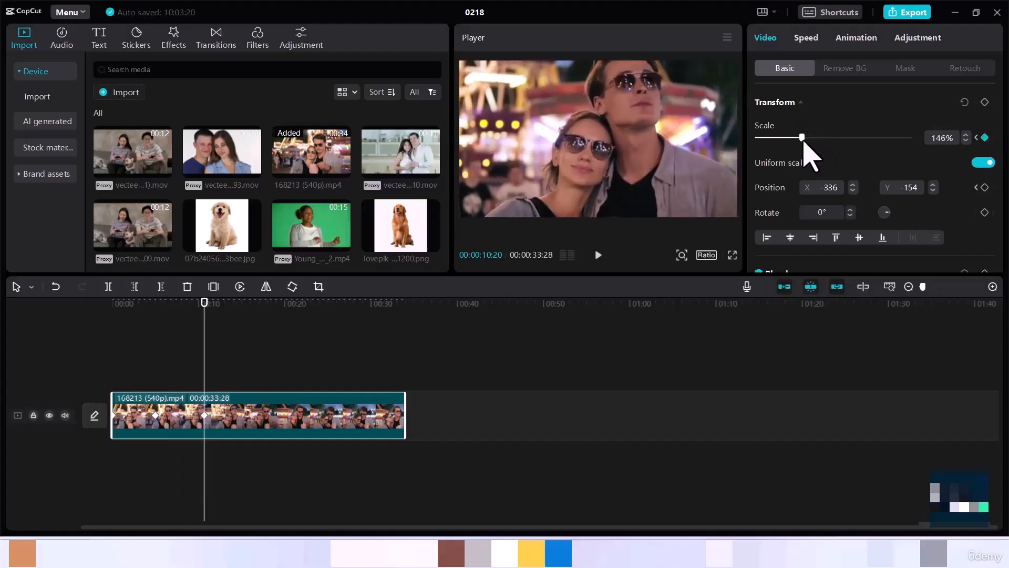
left_click(985, 188)
left_click_drag(632, 148, 631, 166)
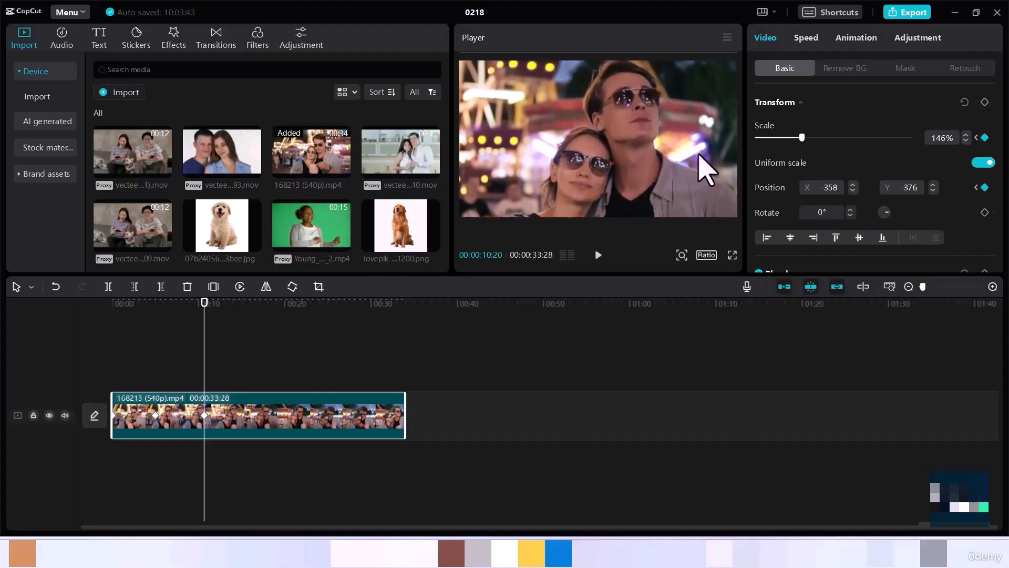
left_click_drag(801, 141, 797, 141)
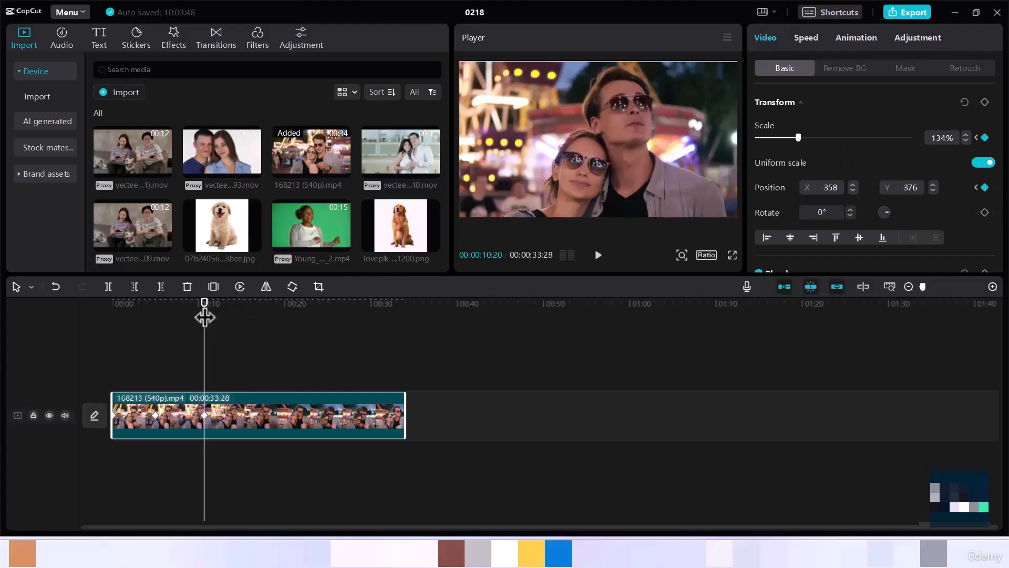
Step: At about 00:00:19:08, keyframe the clip's position at about X -395, Y -204 and its scale at about 157%
left_click_drag(205, 314, 279, 321)
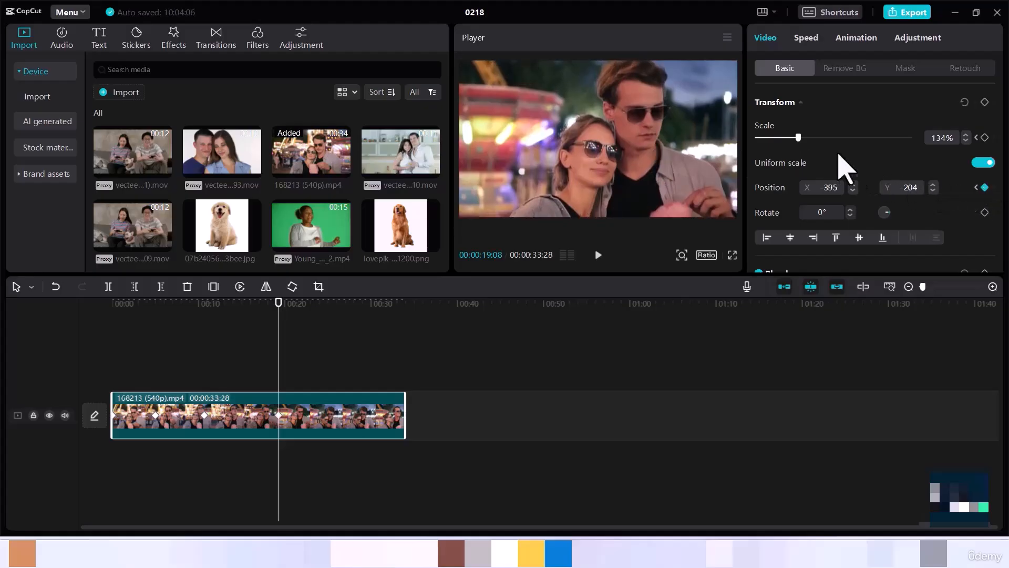
left_click_drag(800, 137, 804, 138)
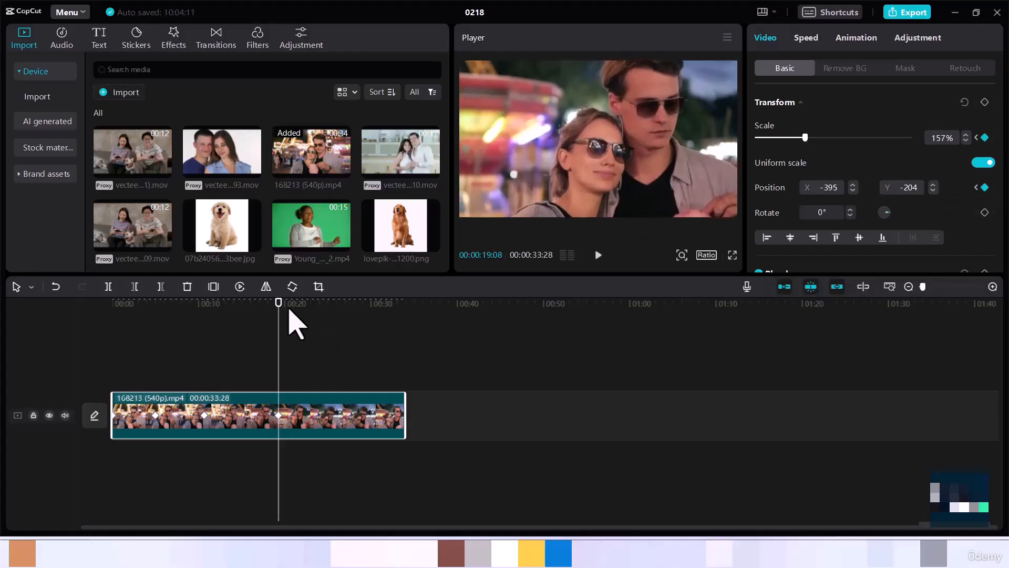
Step: At about 00:00:26:14, keyframe the clip's position at about X -417, Y 0 and its scale at about 133%
left_click_drag(280, 316, 340, 329)
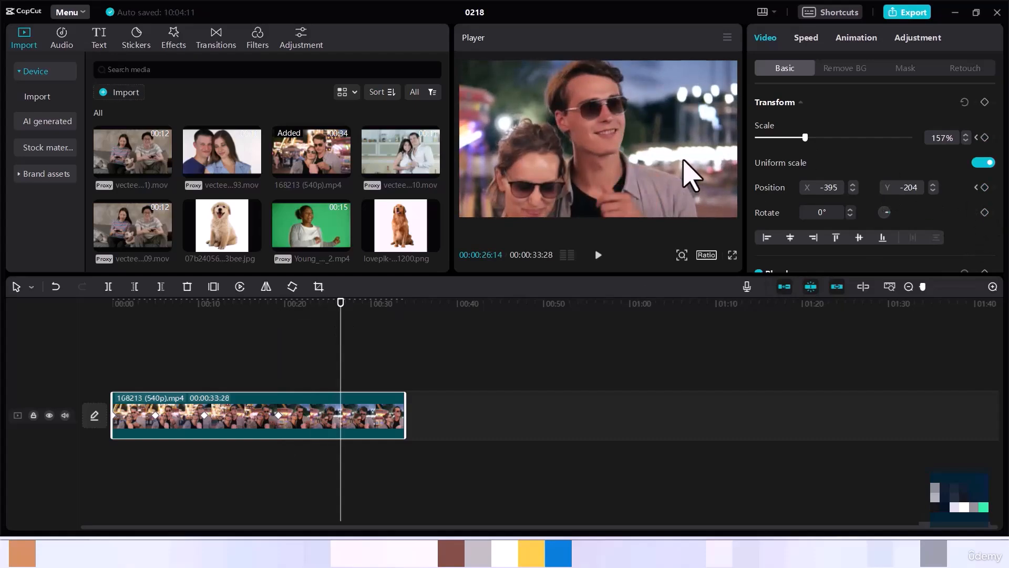
left_click_drag(683, 159, 681, 151)
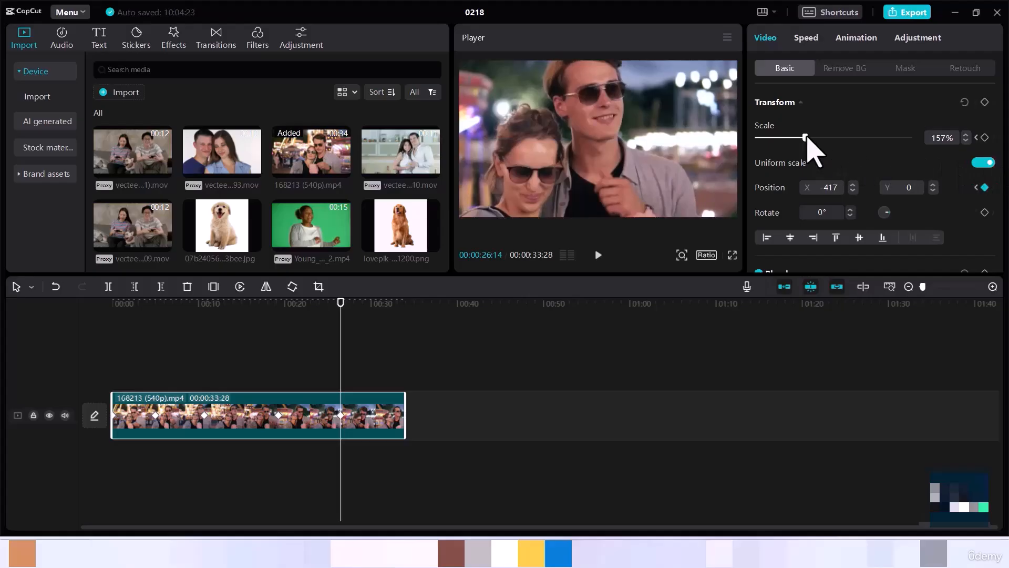
left_click_drag(806, 139, 799, 138)
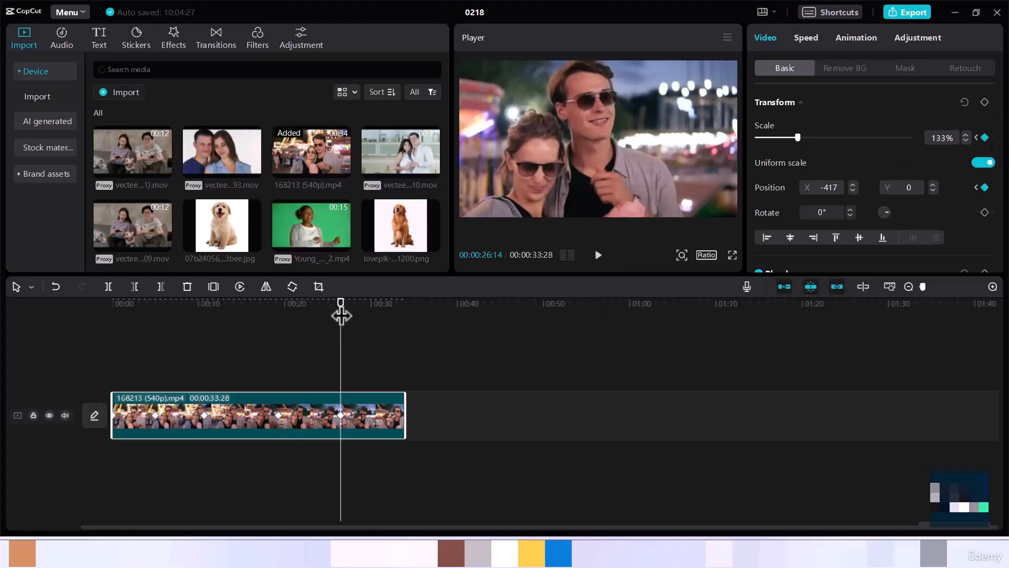
Step: At about 00:00:30:29, keyframe the clip's scale at about 189% and its position at about X -404, Y -227
left_click_drag(341, 314, 378, 317)
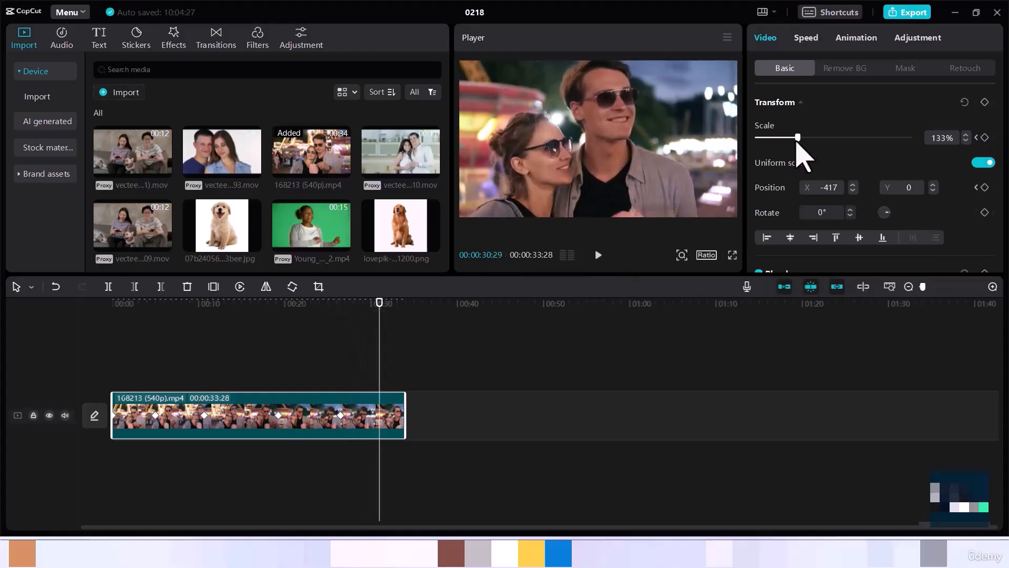
left_click_drag(800, 140, 816, 140)
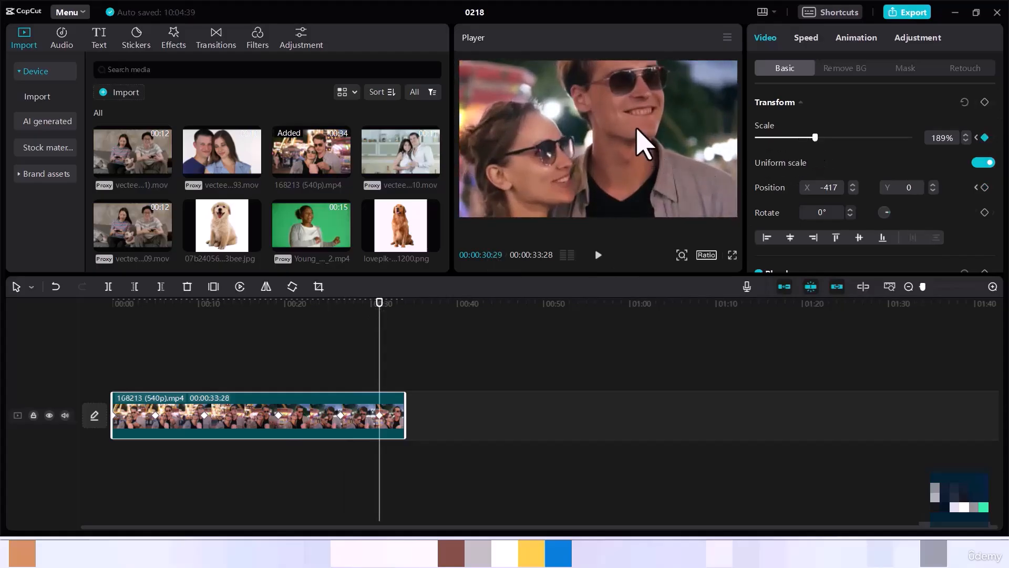
left_click_drag(637, 129, 638, 145)
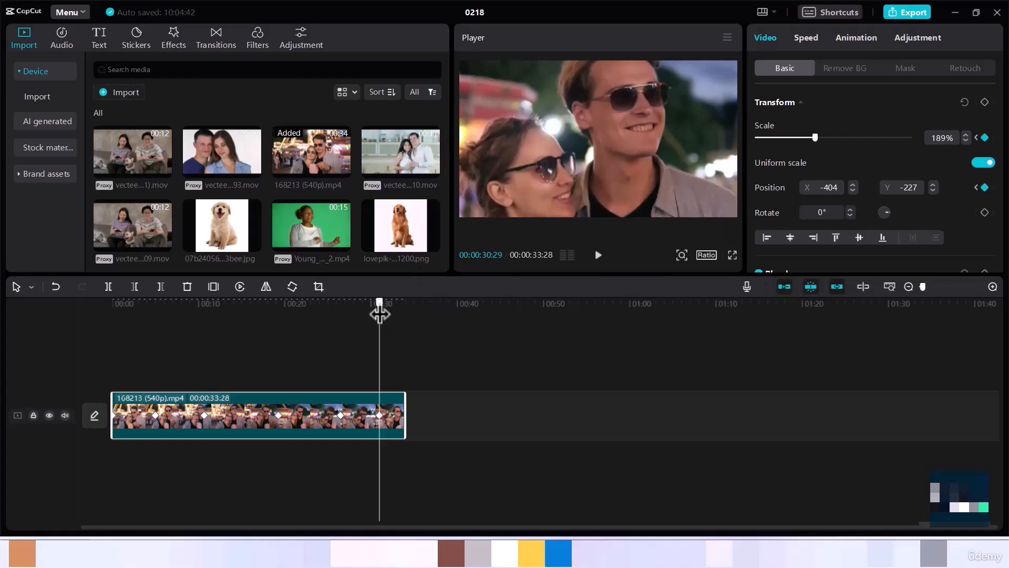
Step: At the clip's end, 00:00:33:28, keyframe its scale at 100% and its position at X 0, Y 0
left_click_drag(379, 315, 405, 316)
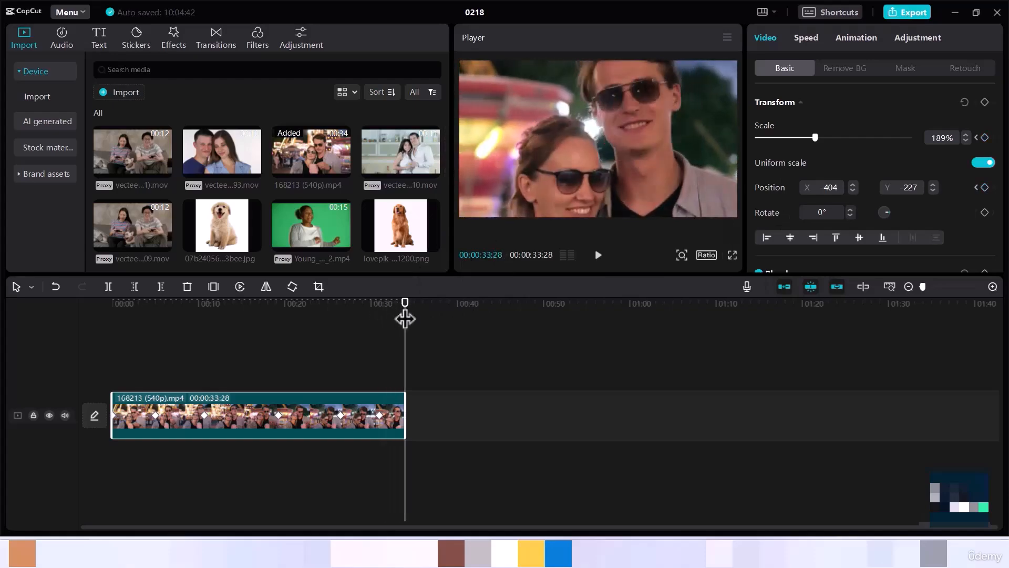
left_click_drag(814, 137, 794, 152)
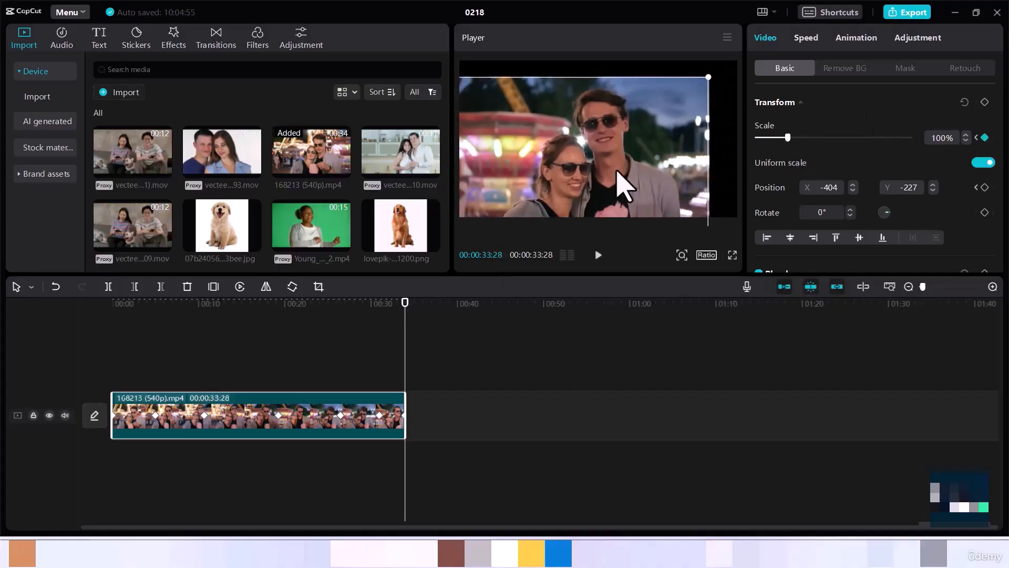
left_click_drag(622, 185, 648, 156)
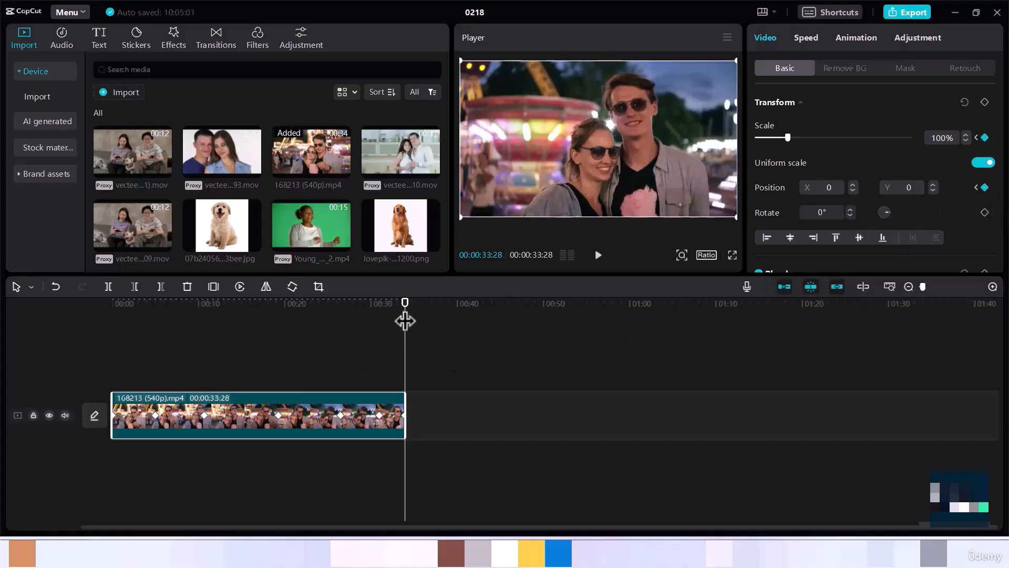
Step: Play the keyframed clip from its beginning to review the zoom and position animation
left_click_drag(404, 314, 90, 361)
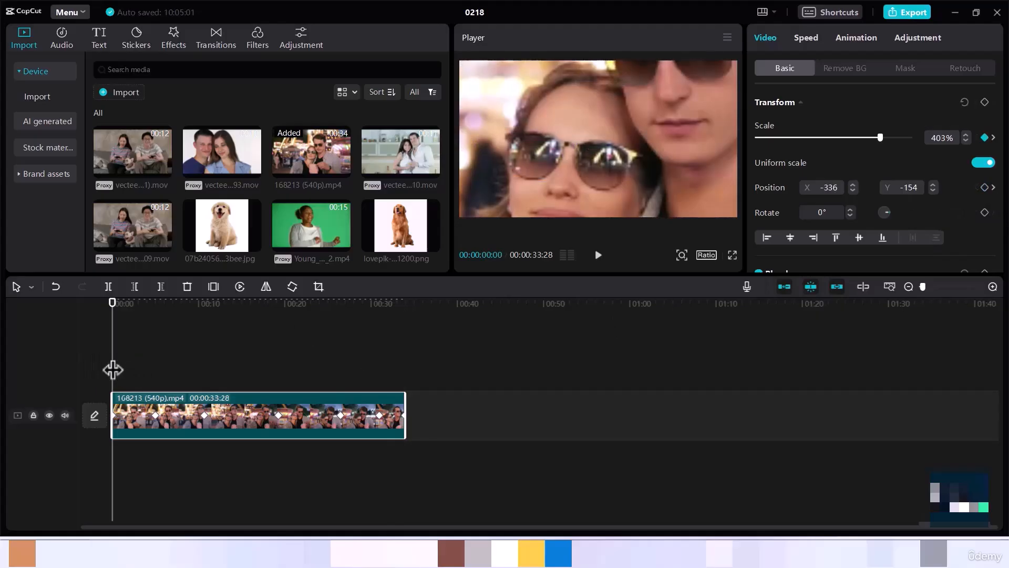
key("space")
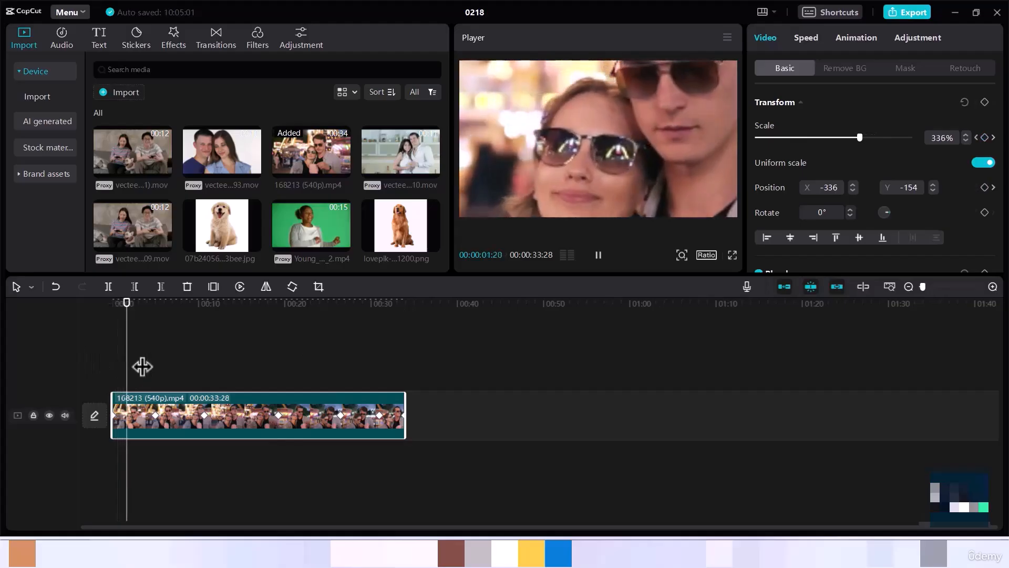